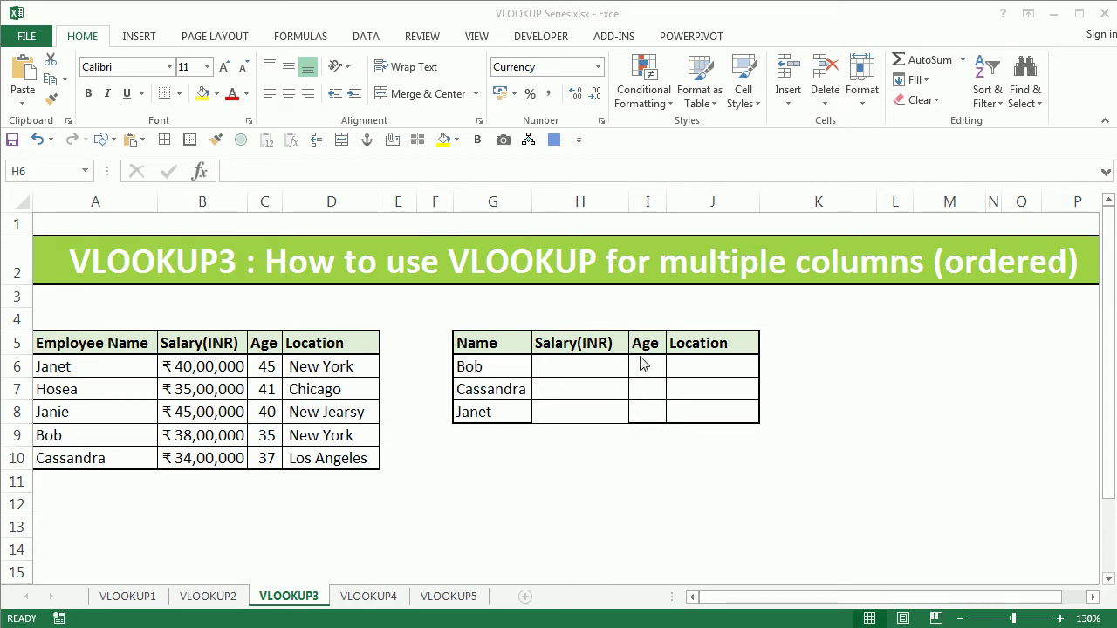
Select Bob's salary cell and highlight the employee table A5:D10.
click(594, 373)
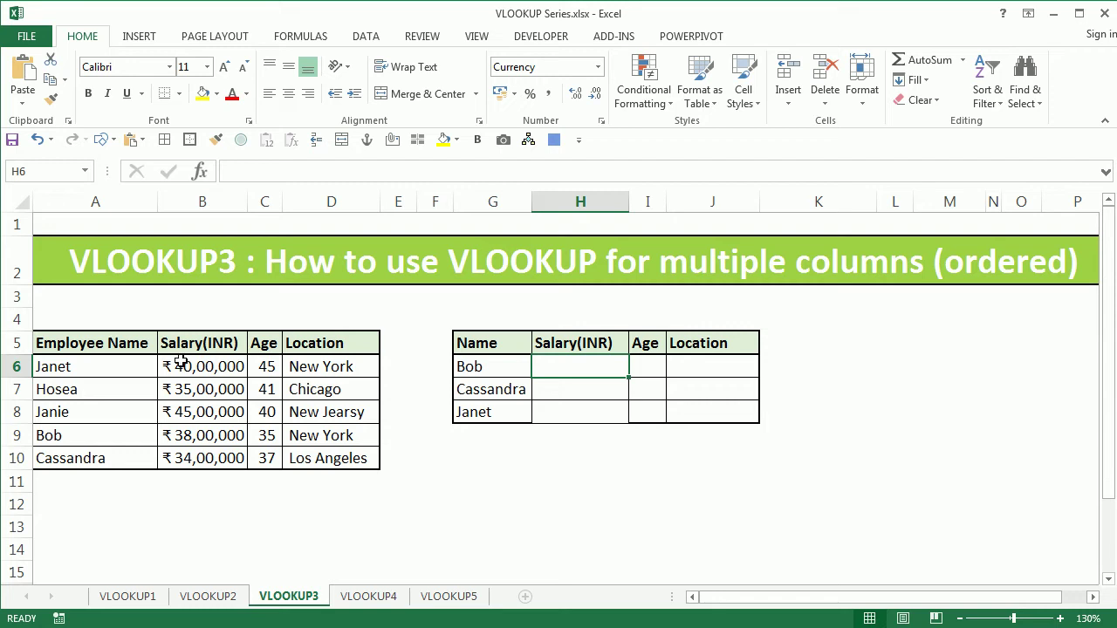
click(129, 347)
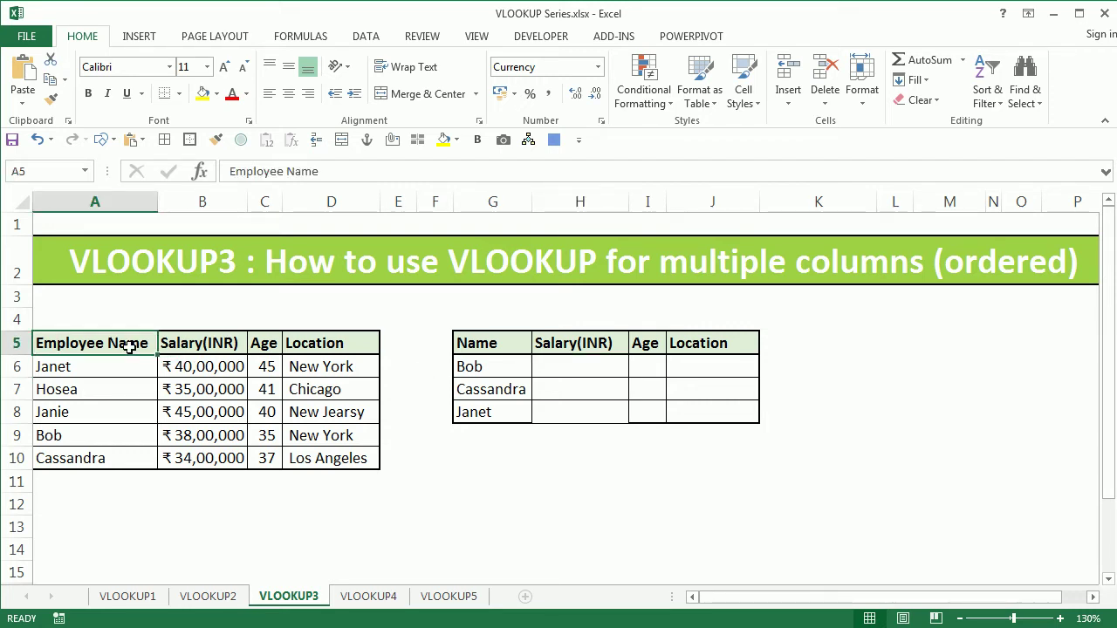
drag(129, 347, 361, 462)
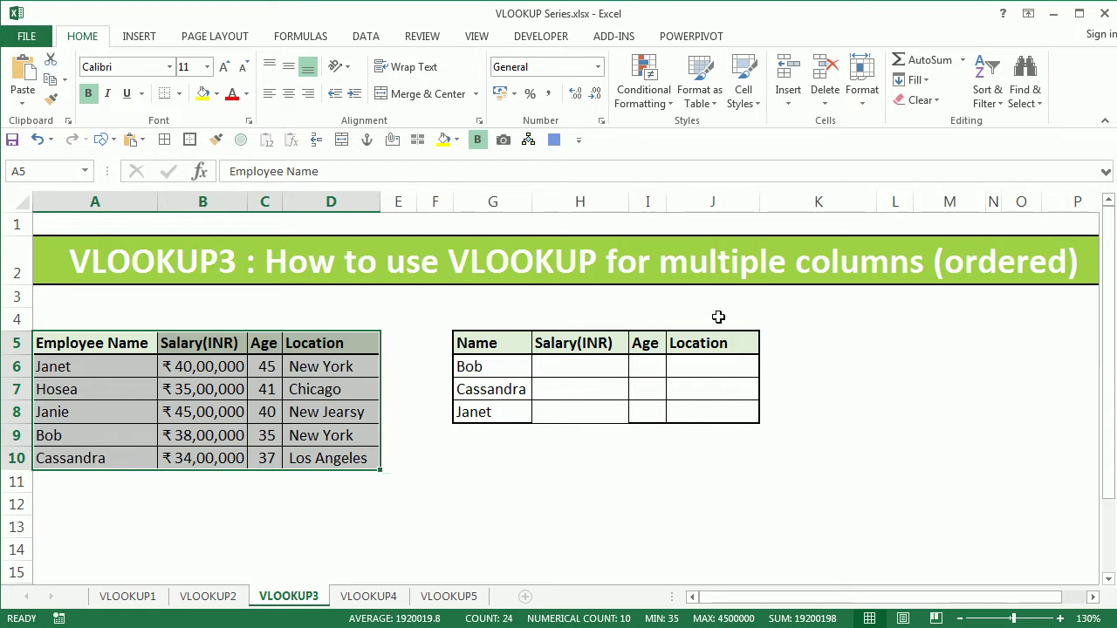
Enter =VLOOKUP(G6,$A$5:$D$10,2,FALSE) in H6 to return Bob's salary ₹38,00,000.
click(582, 372)
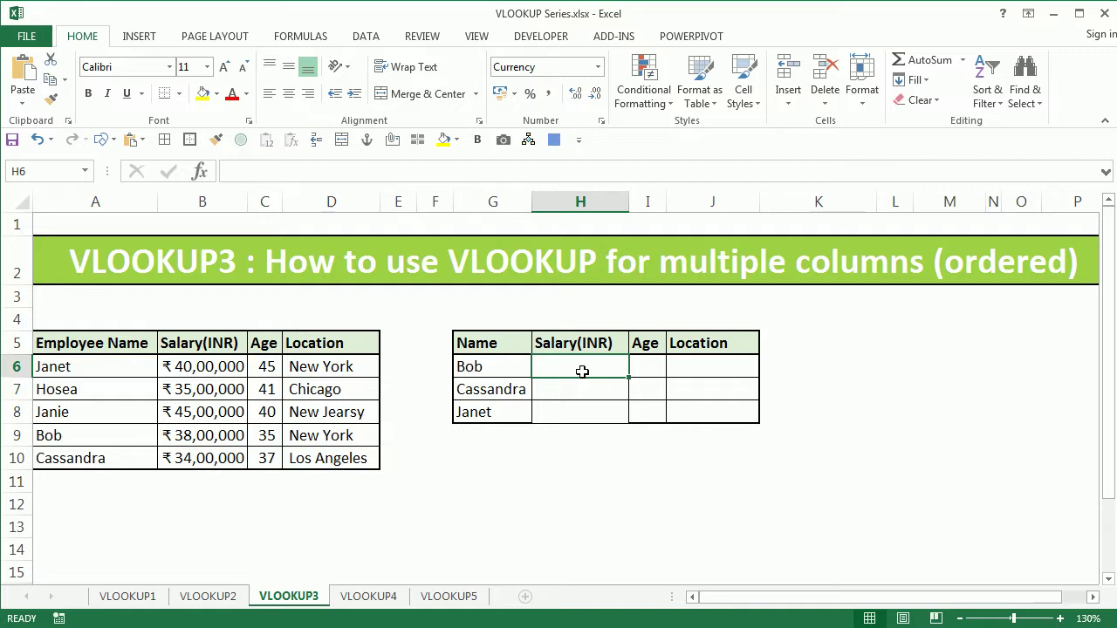
text(=vl)
key(Tab)
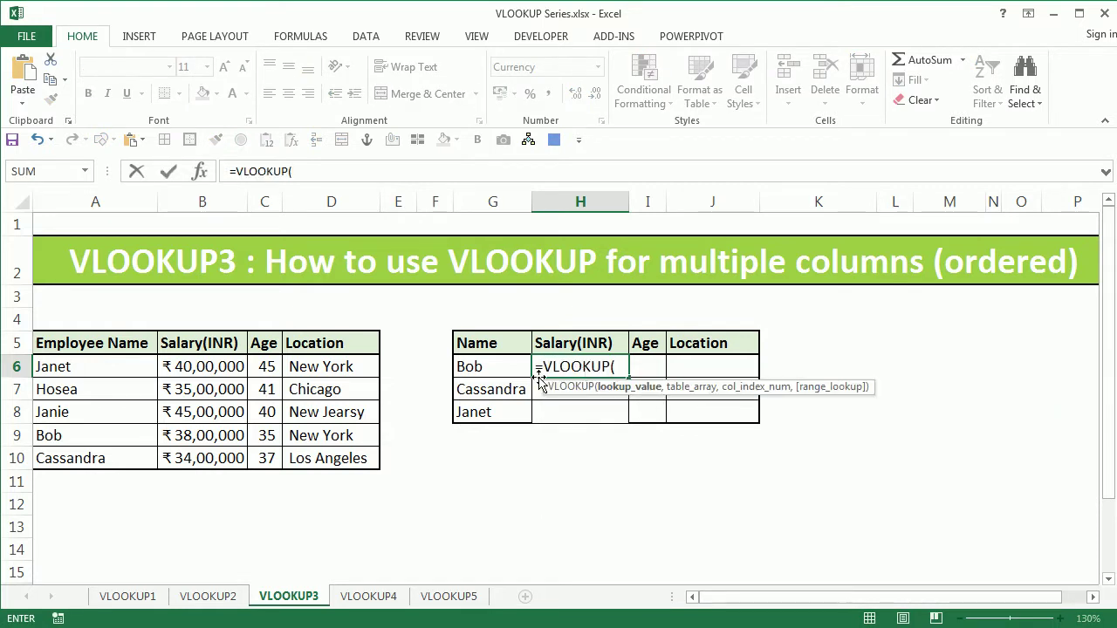
click(508, 370)
text(,)
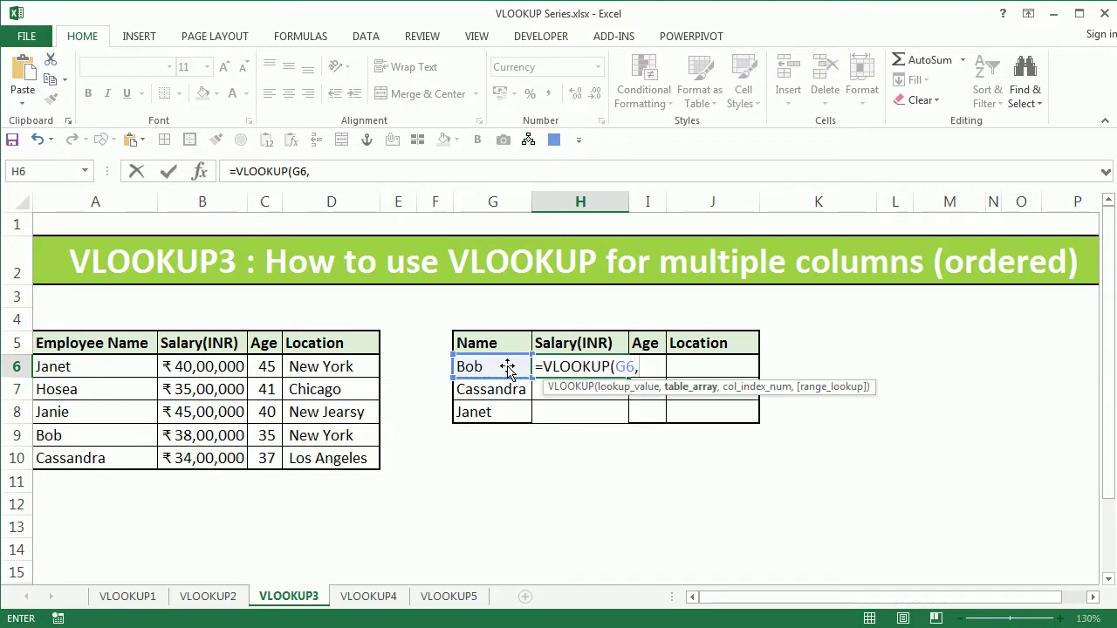
drag(111, 348, 297, 458)
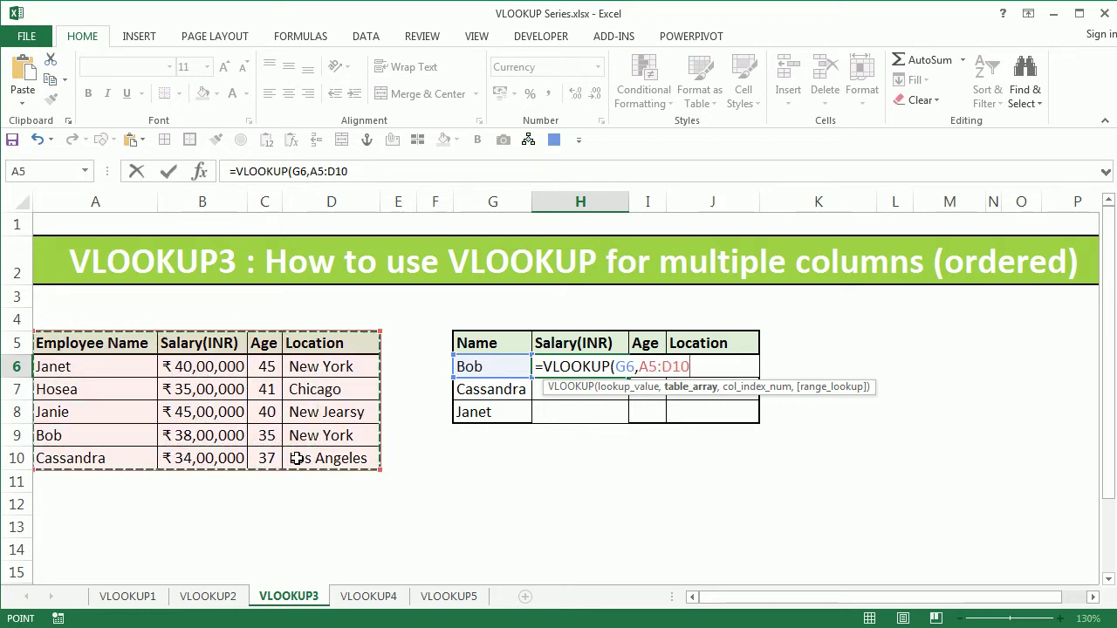
key(F4)
text(,)
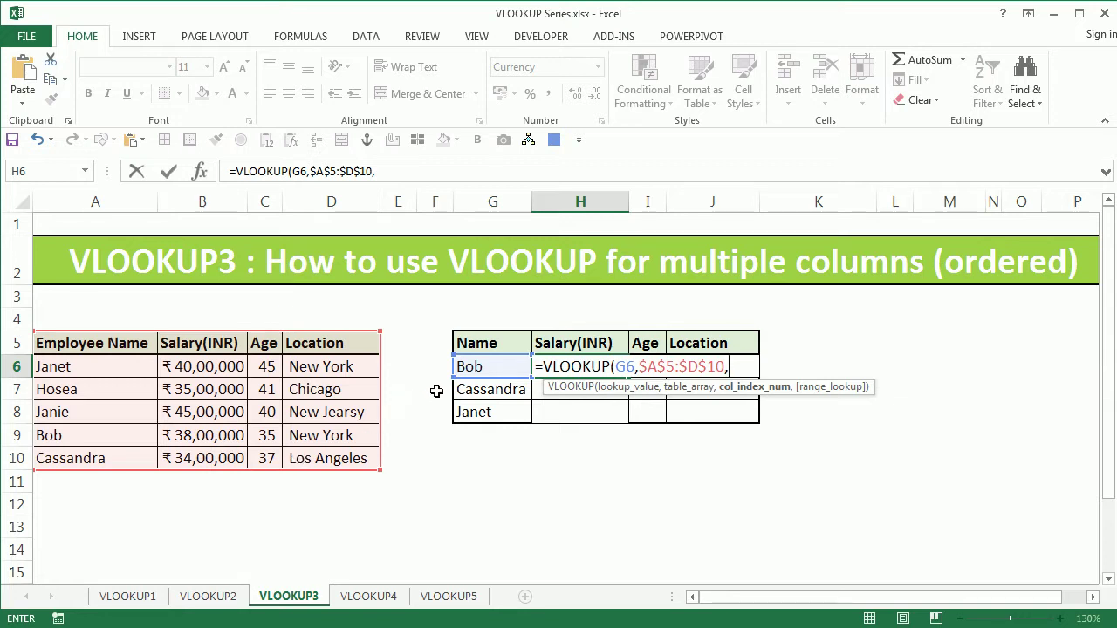
text(2,)
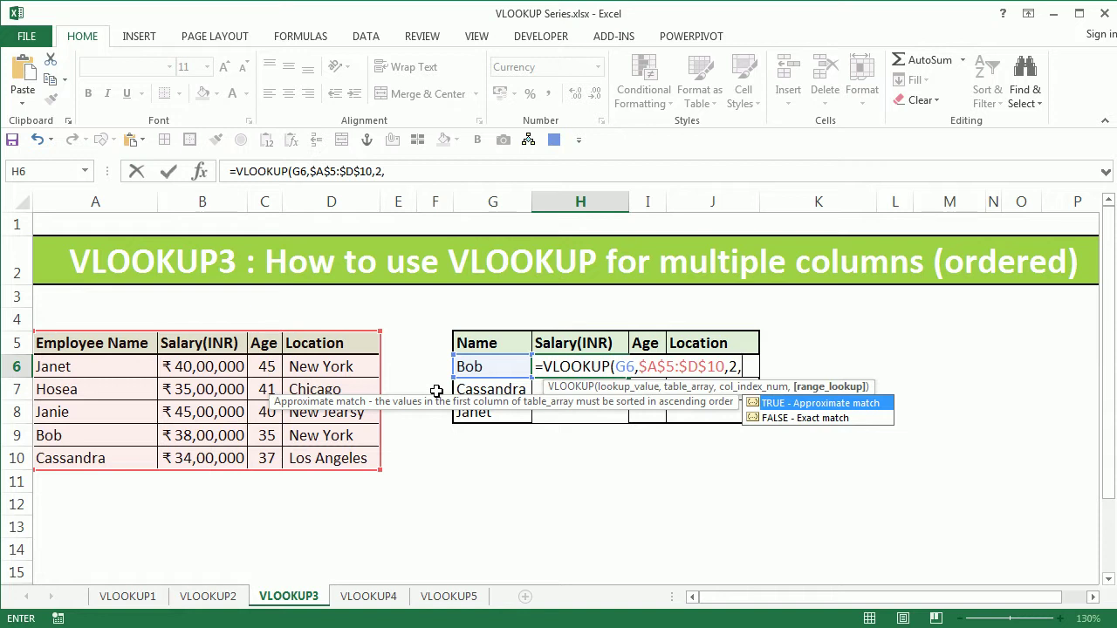
text(FALSE))
key(Return)
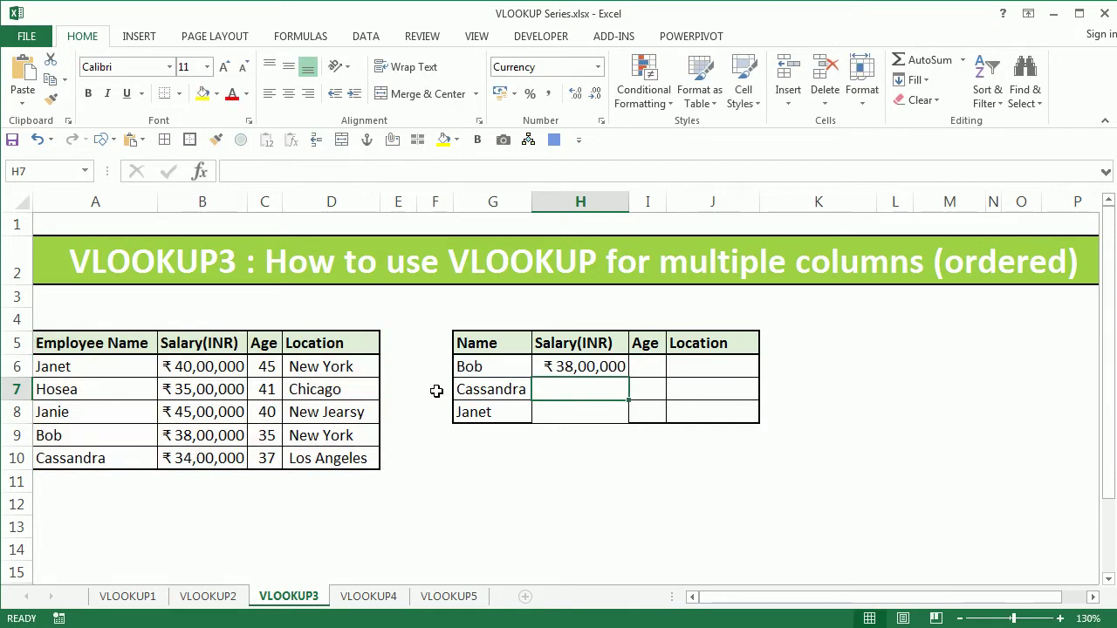
Fill the salary formula down from H6 to H8 for Cassandra and Janet.
click(621, 367)
drag(629, 378, 629, 428)
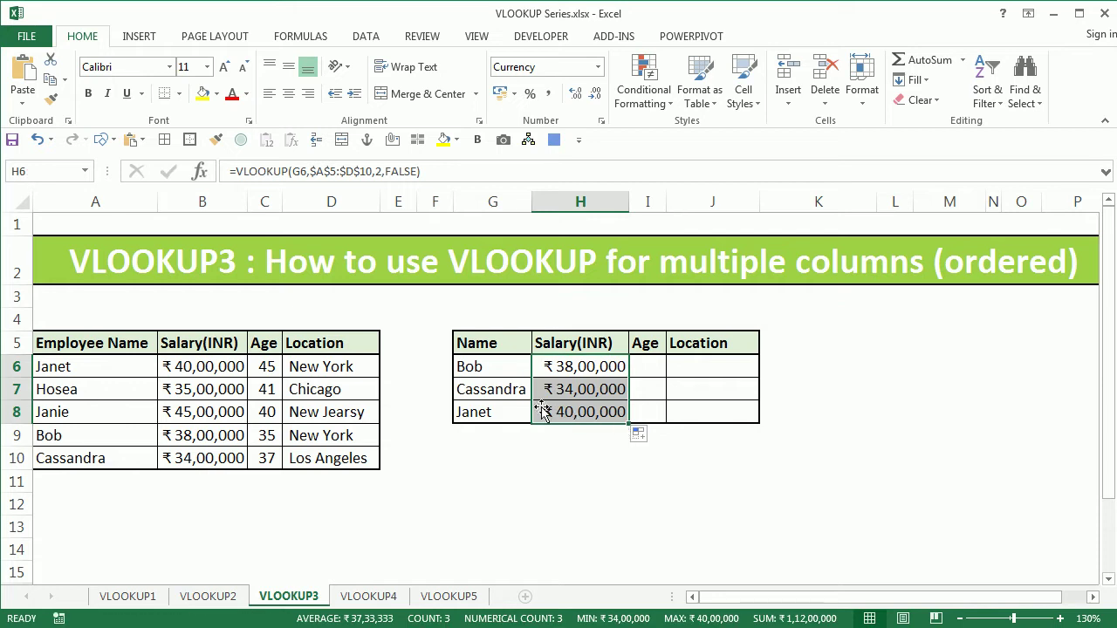
click(583, 370)
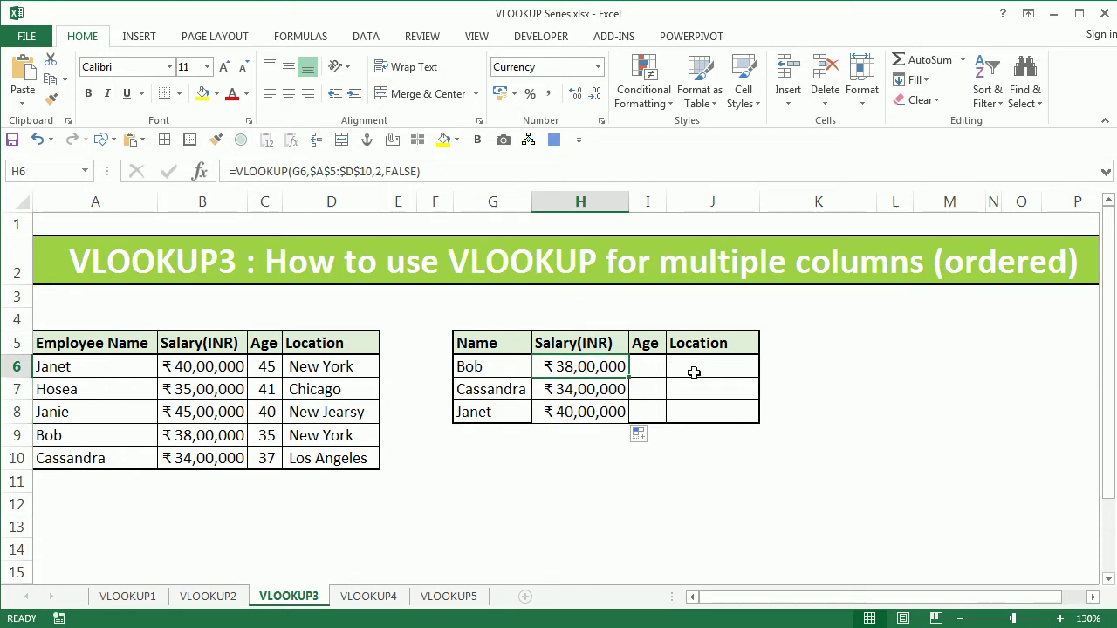
Paste H6's formula into I6 with column number 3 so Bob's age shows 35.
drag(424, 172, 137, 178)
key(ctrl+c)
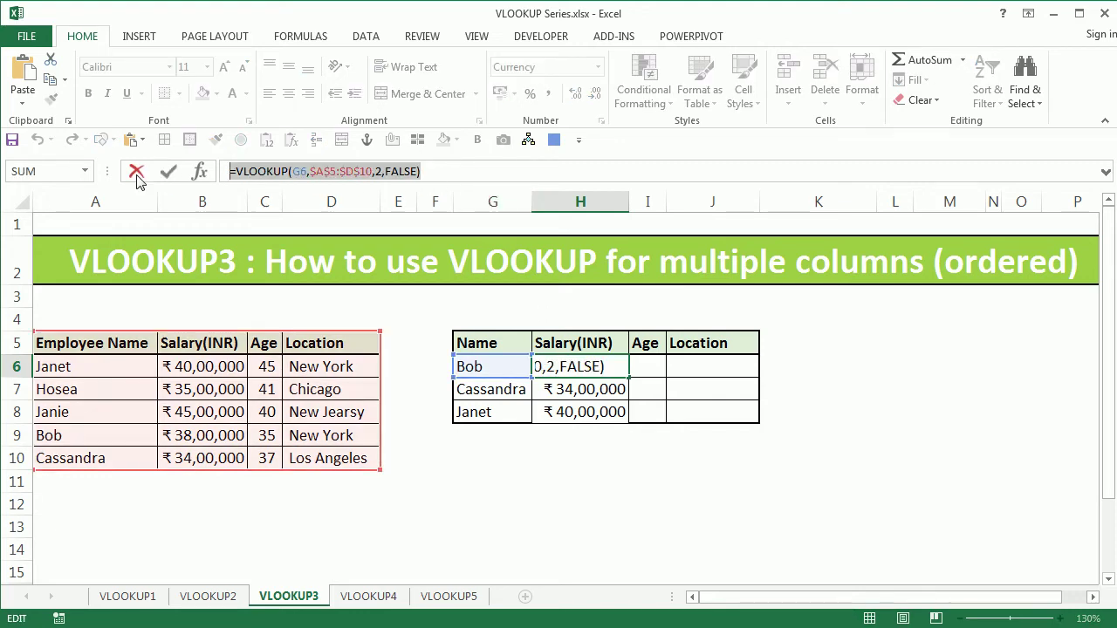
click(653, 368)
click(315, 174)
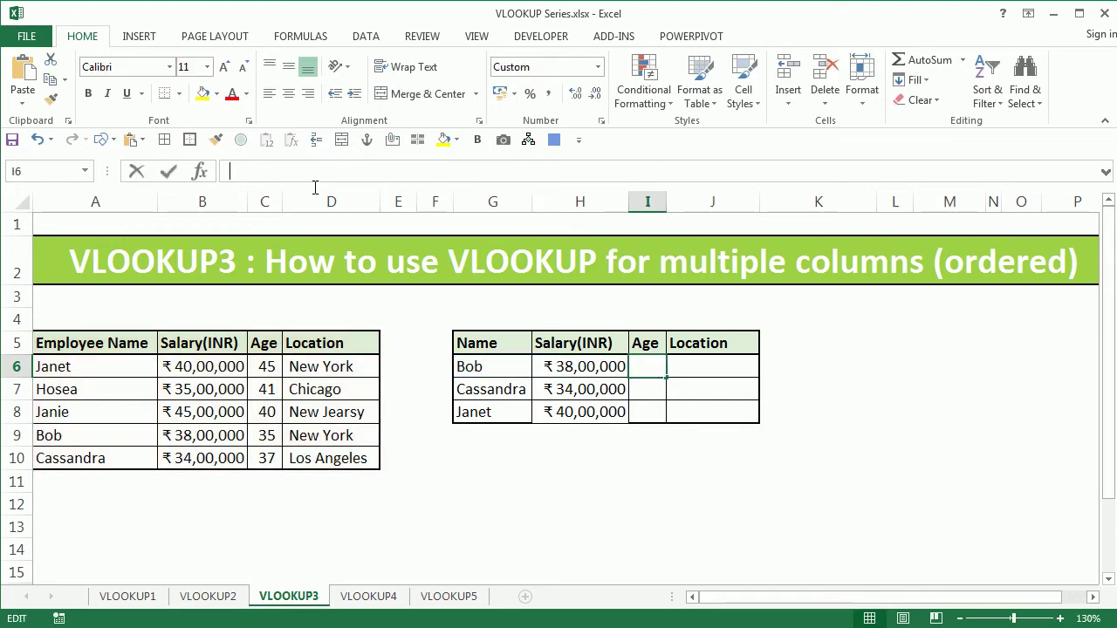
key(ctrl+v)
double_click(379, 173)
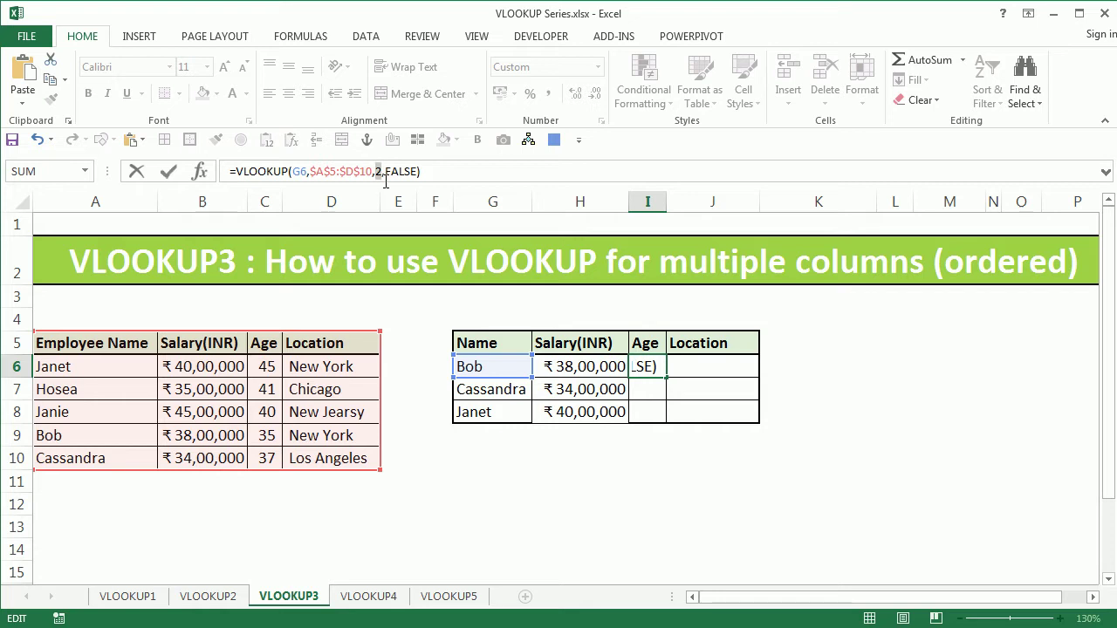
text(3)
key(Return)
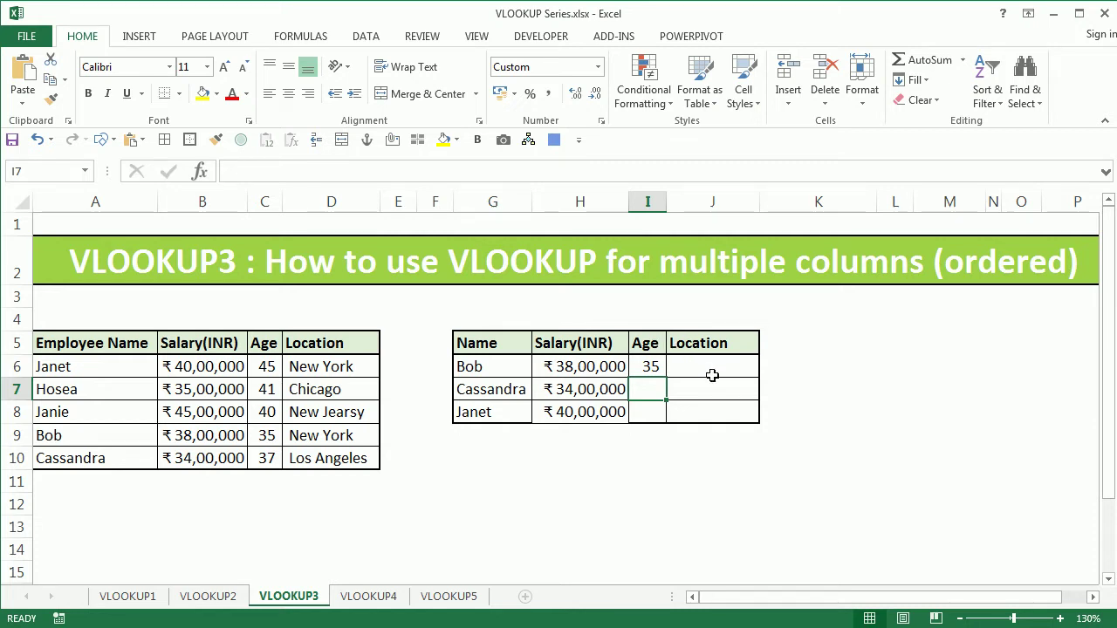
Enter =COLUMN(B5) in H10, returning 2, and compare it with Salary column B.
click(561, 467)
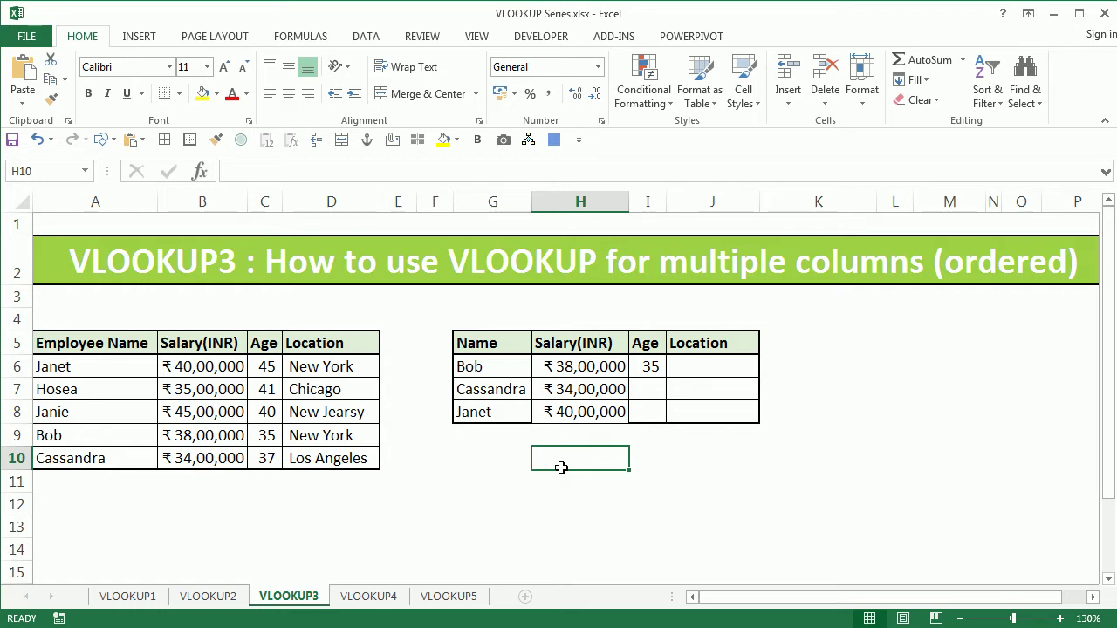
text(=co)
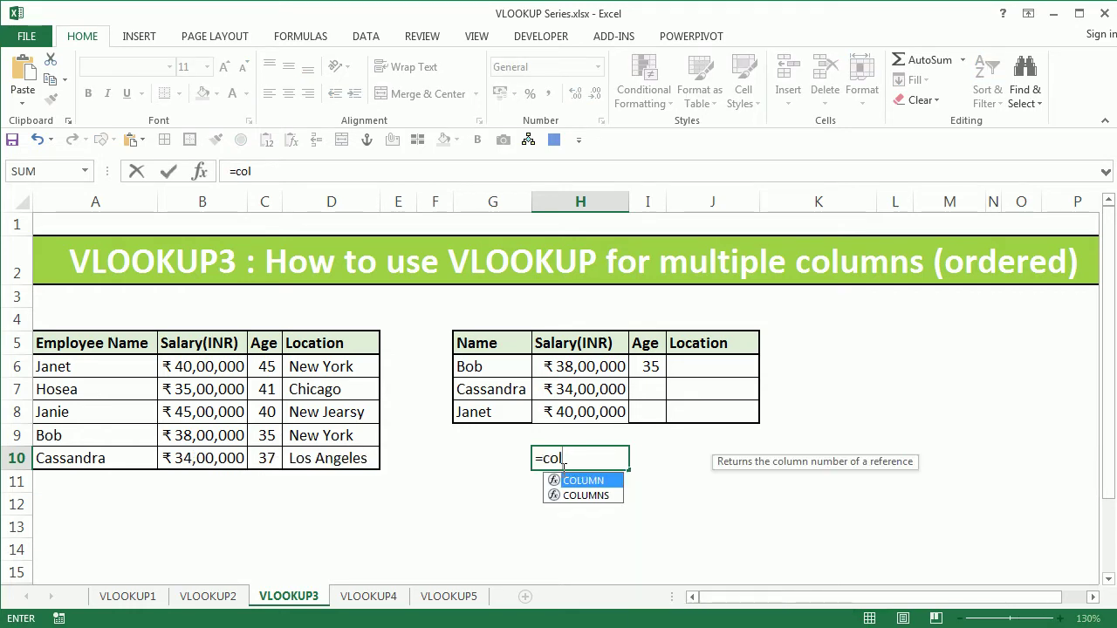
text(l)
key(Tab)
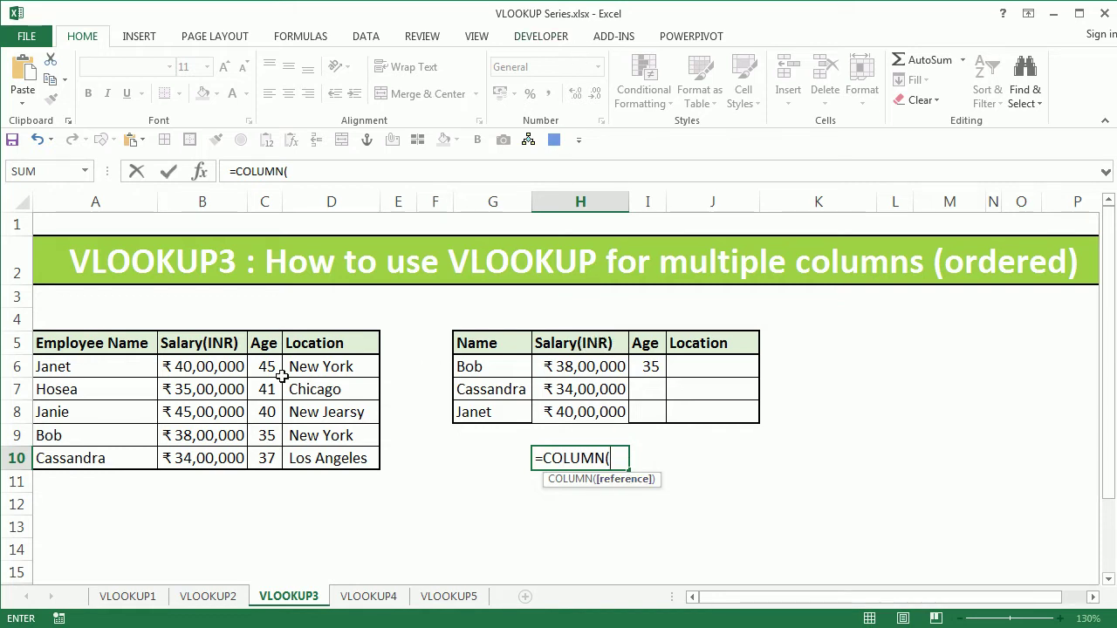
click(194, 344)
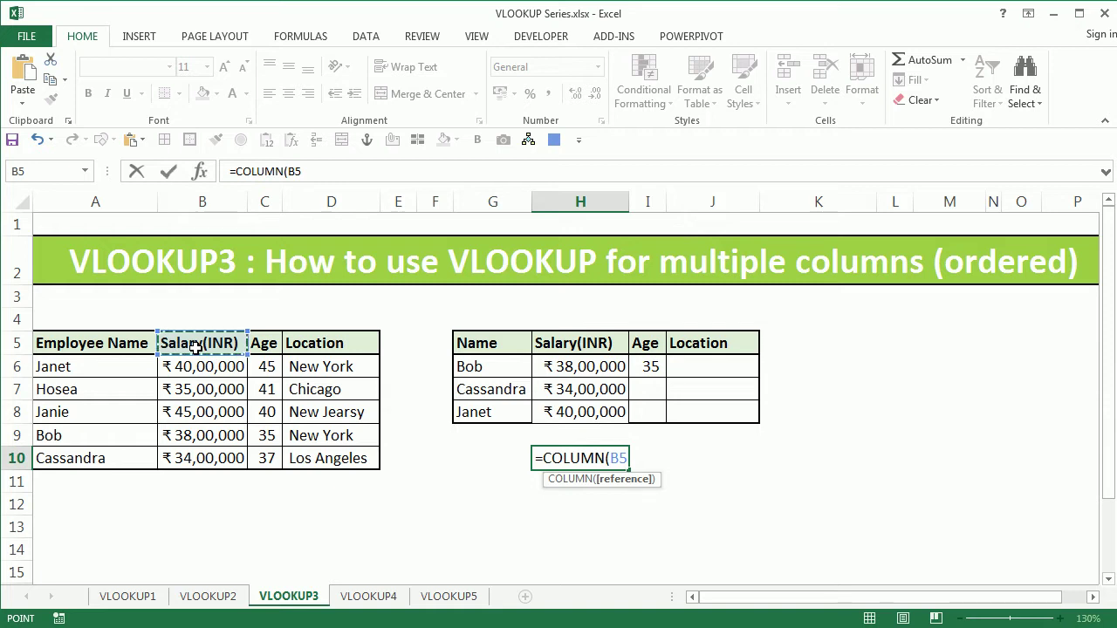
text())
key(Return)
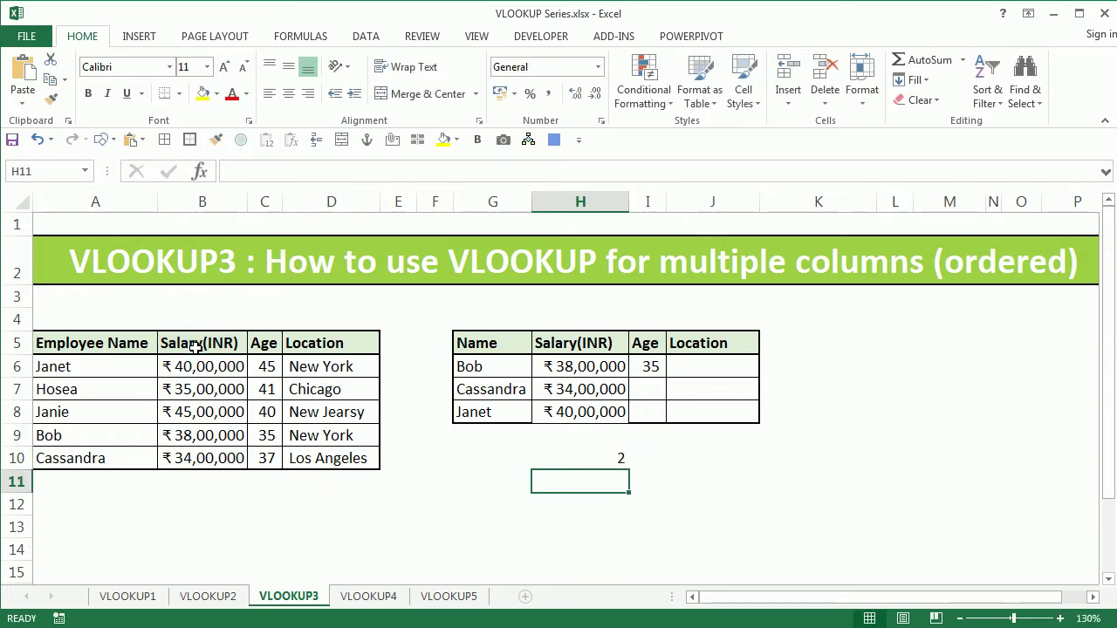
click(597, 468)
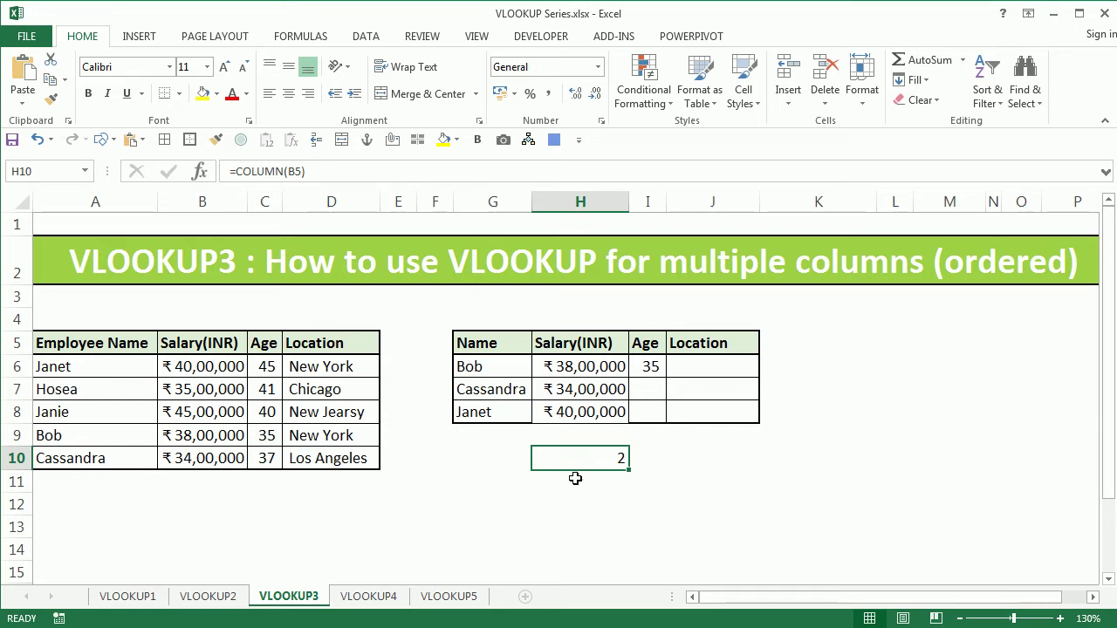
click(217, 210)
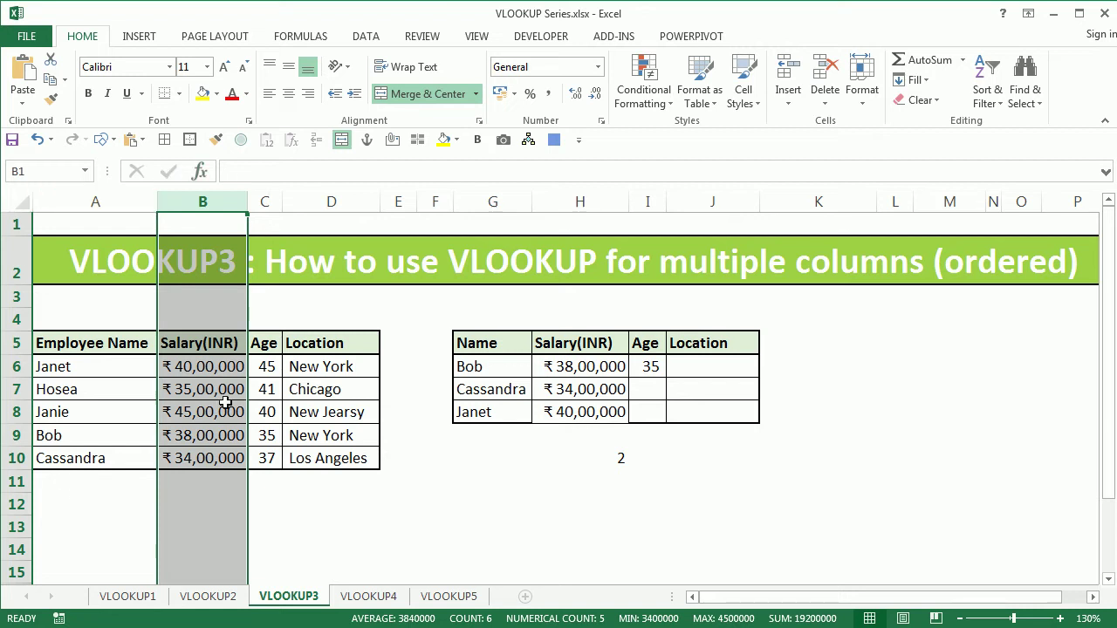
Fill H10's COLUMN formula across to J10, showing 2, 3 and 4.
click(605, 465)
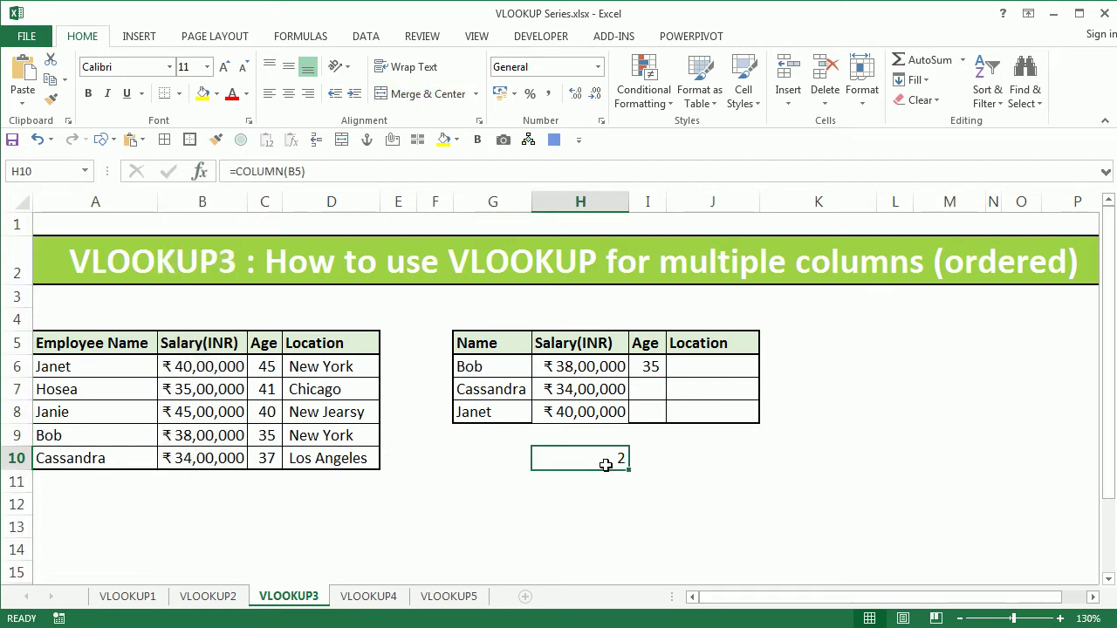
drag(633, 479, 756, 475)
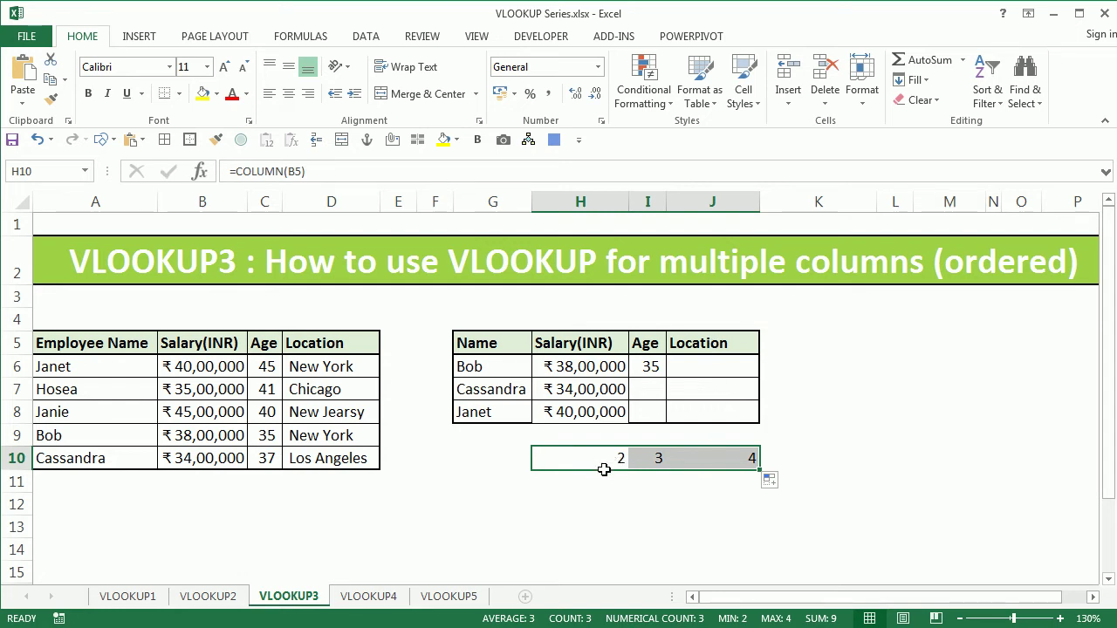
key(Delete)
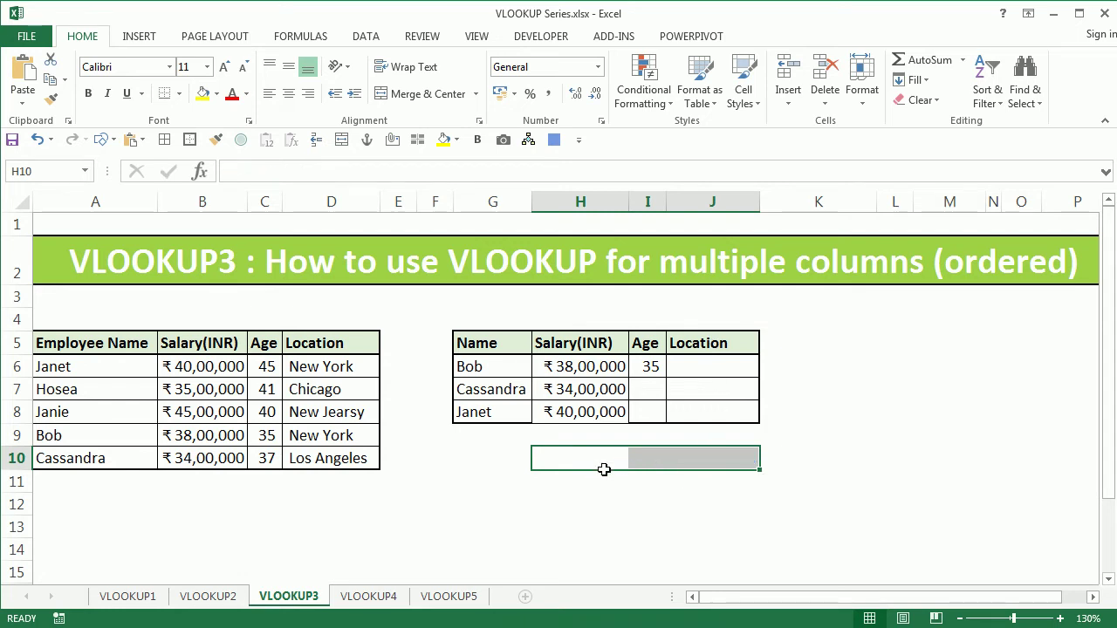
key(ctrl+z)
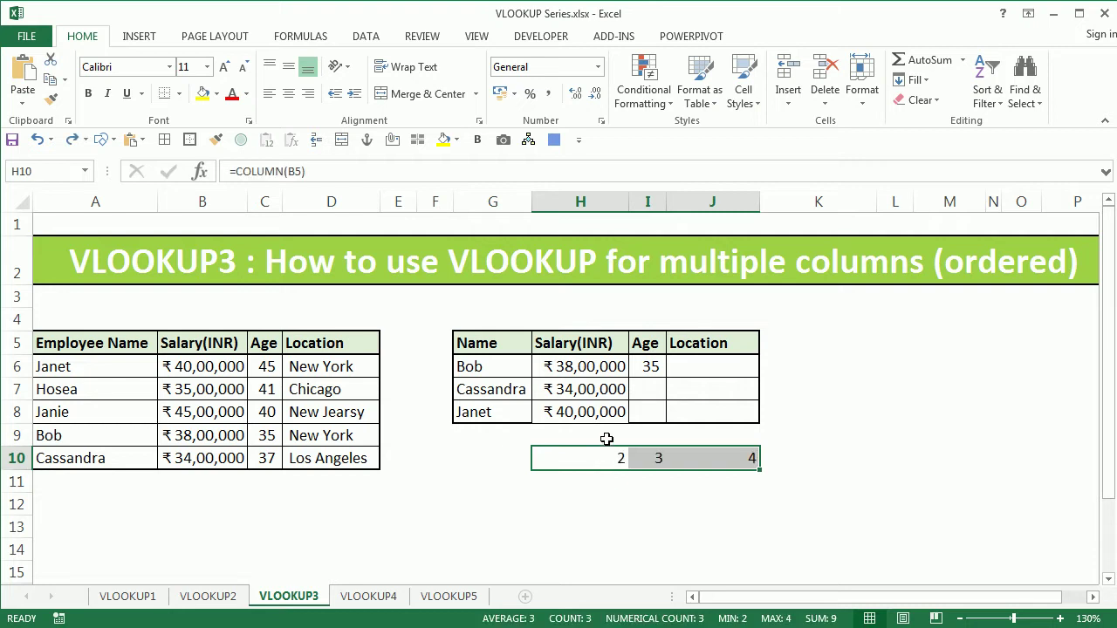
click(611, 364)
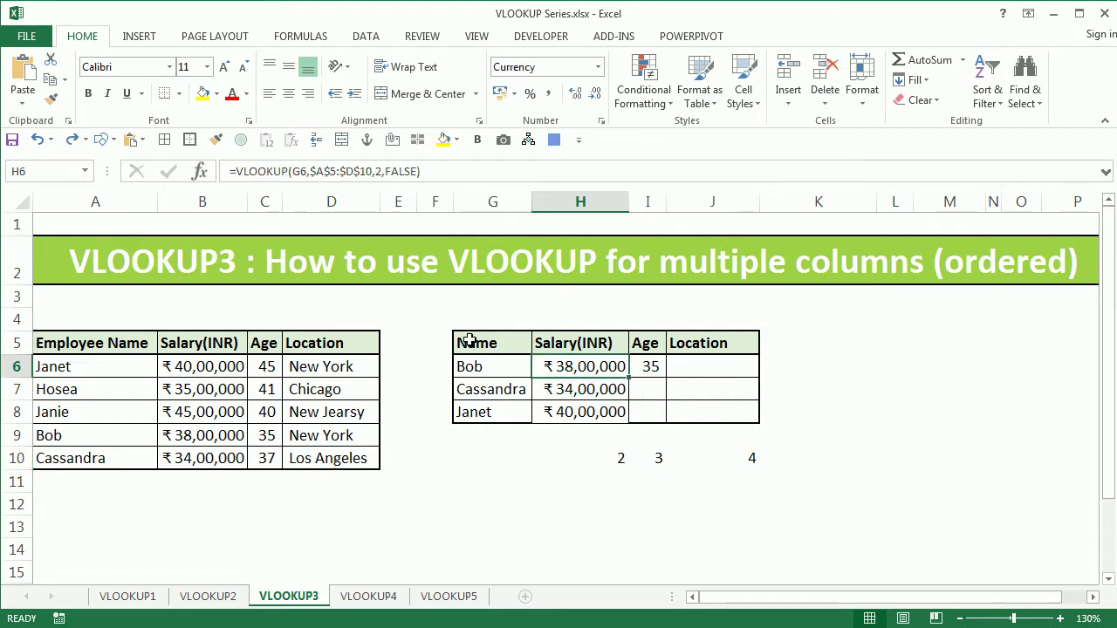
Replace H6's VLOOKUP arguments with lookup value $G6 and table $A$5:$D$10.
click(295, 171)
drag(294, 171, 581, 179)
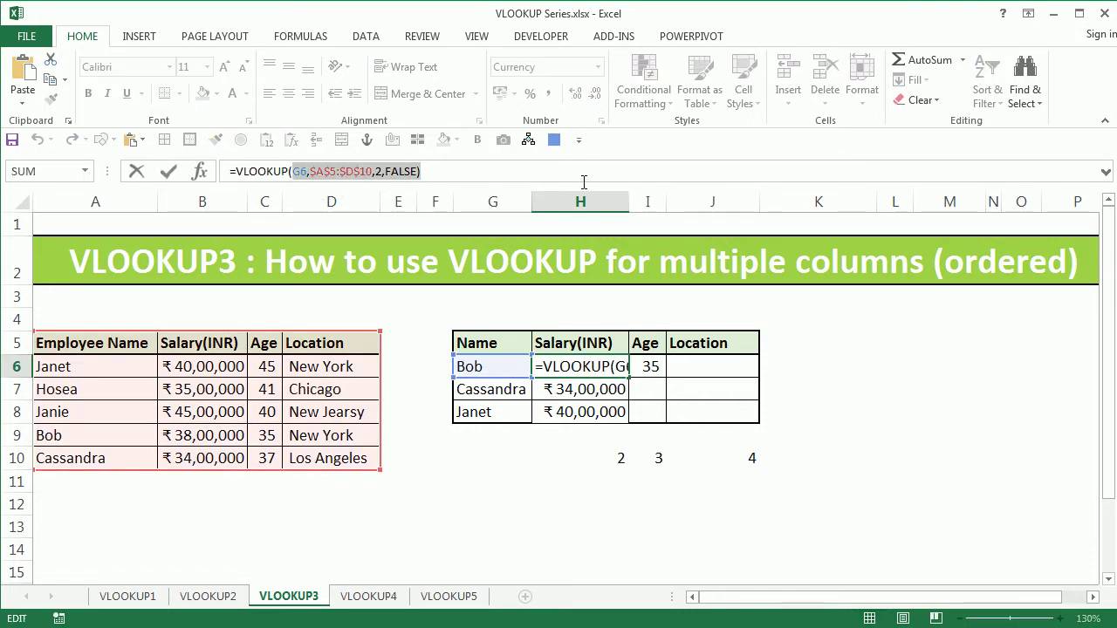
key(BackSpace)
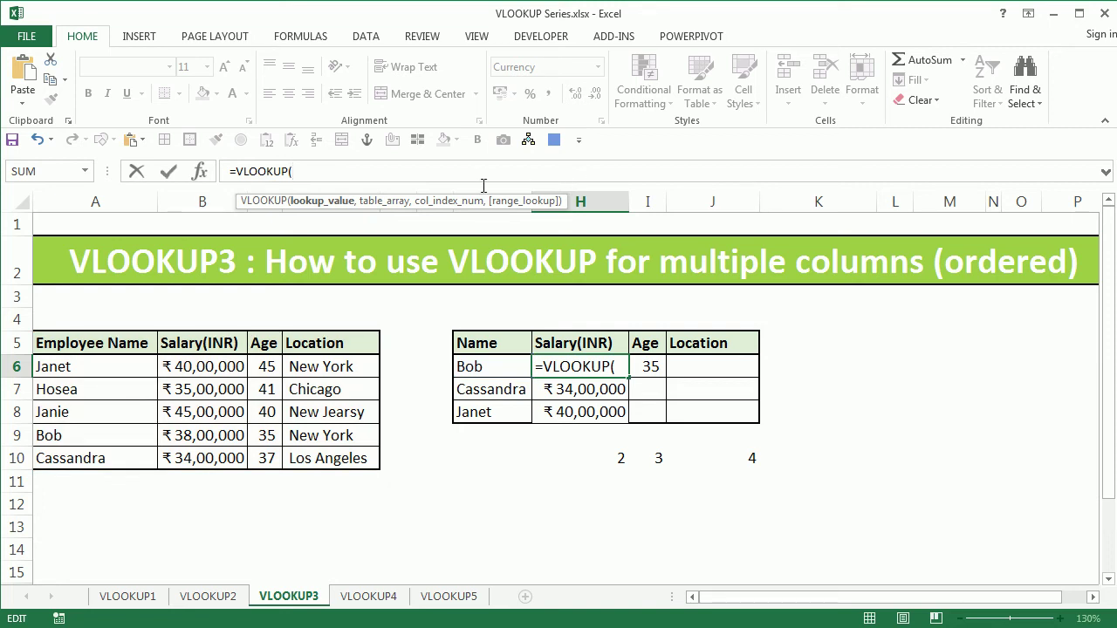
click(506, 370)
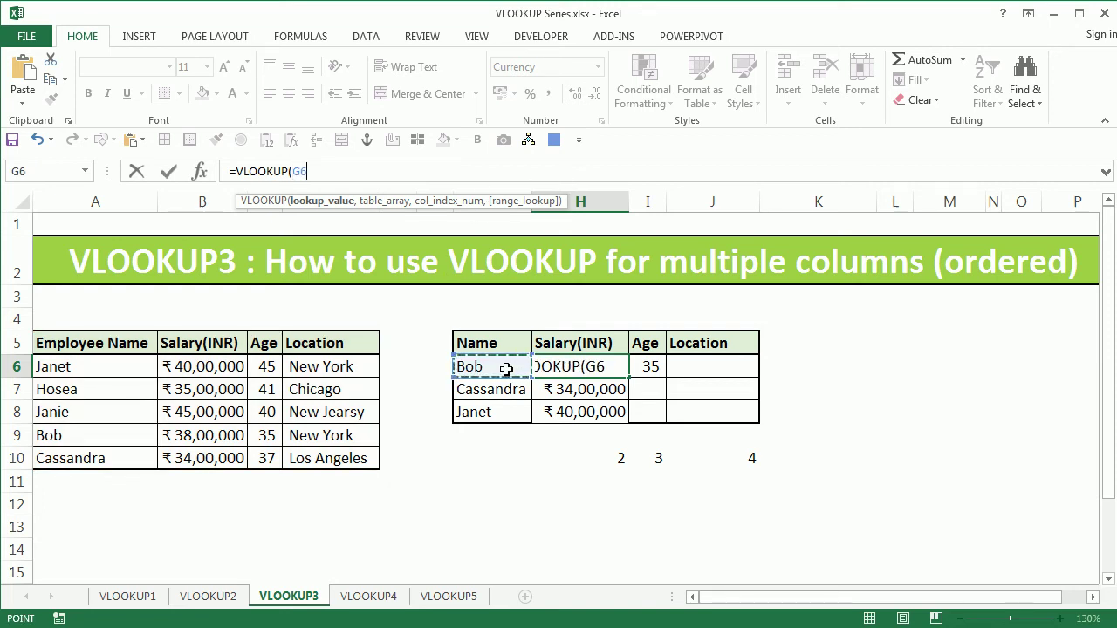
key(F4)
key(F4)
key(F4)
text(,)
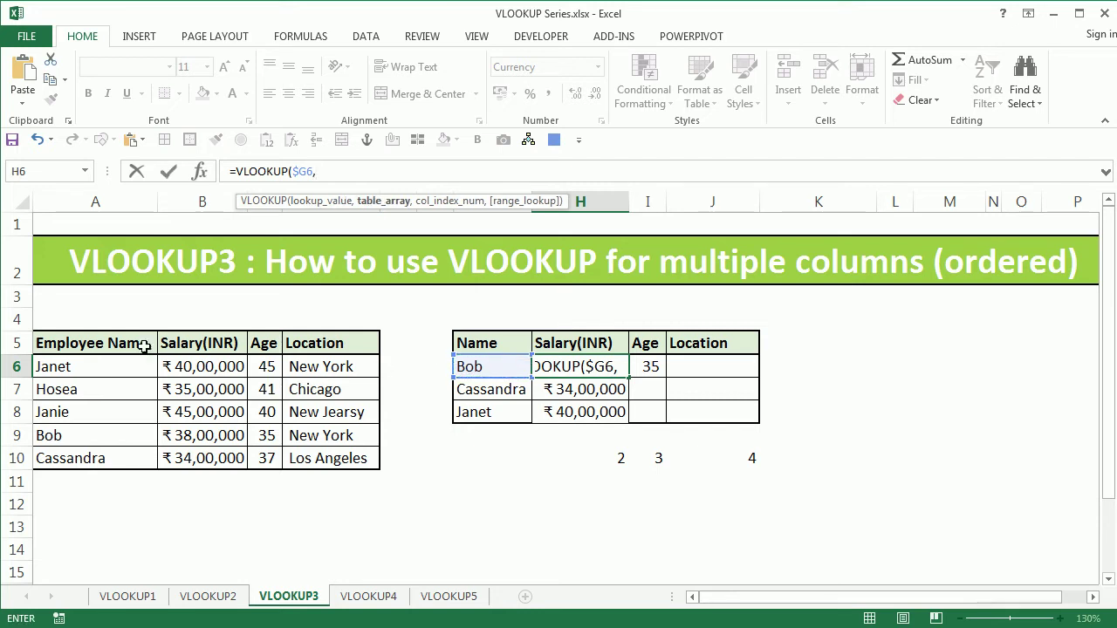
drag(119, 349, 338, 460)
key(F4)
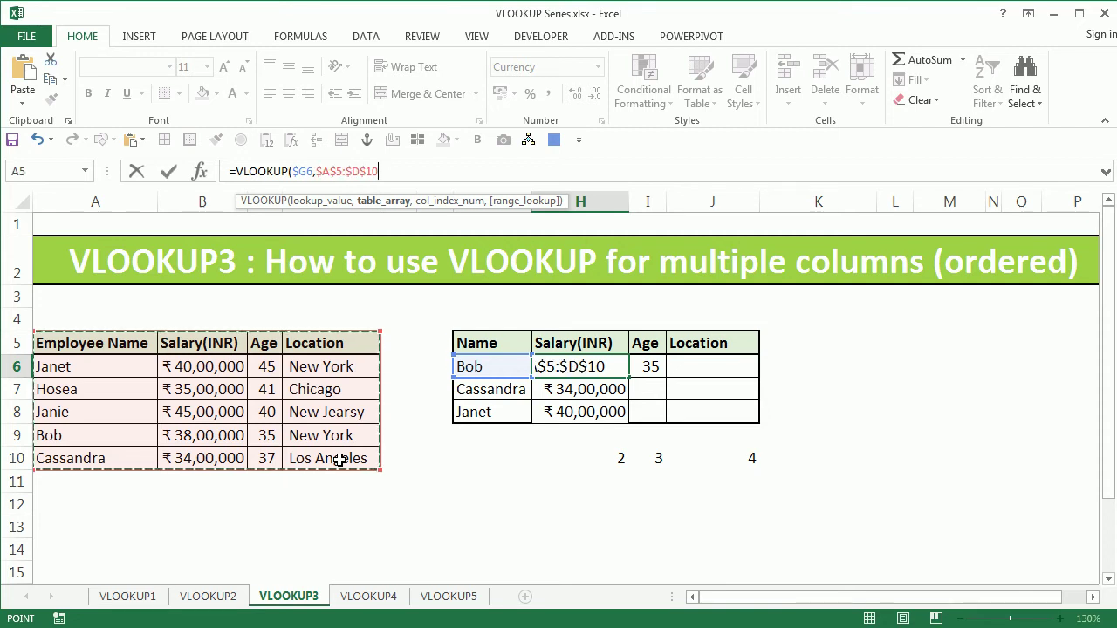
Finish the formula with COLUMN(B5) as column index and FALSE for exact match.
text(,)
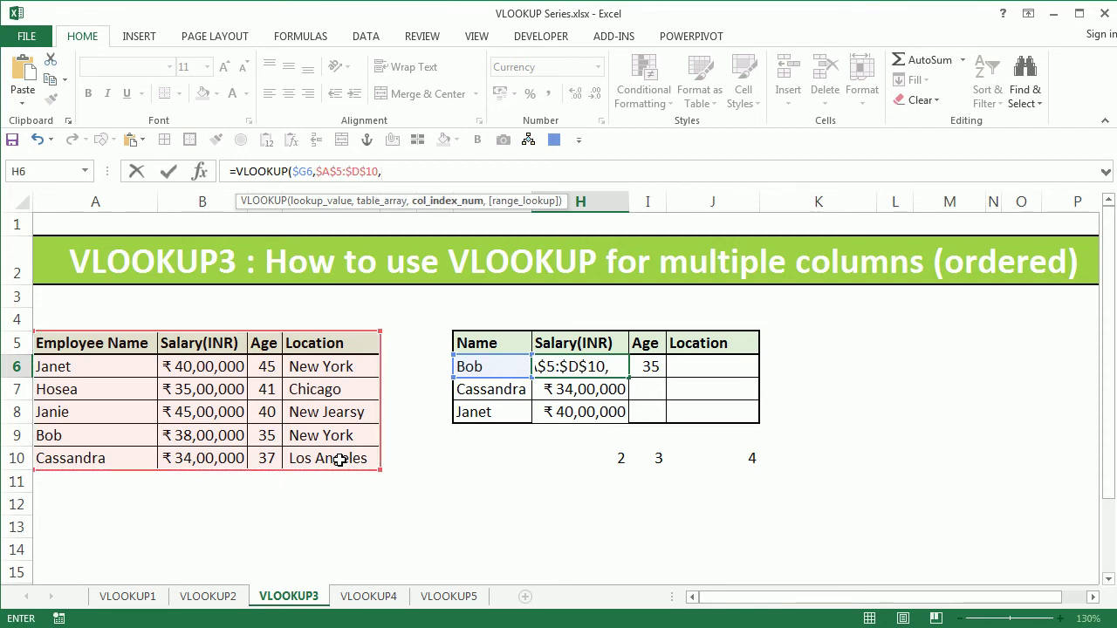
text(col)
key(Tab)
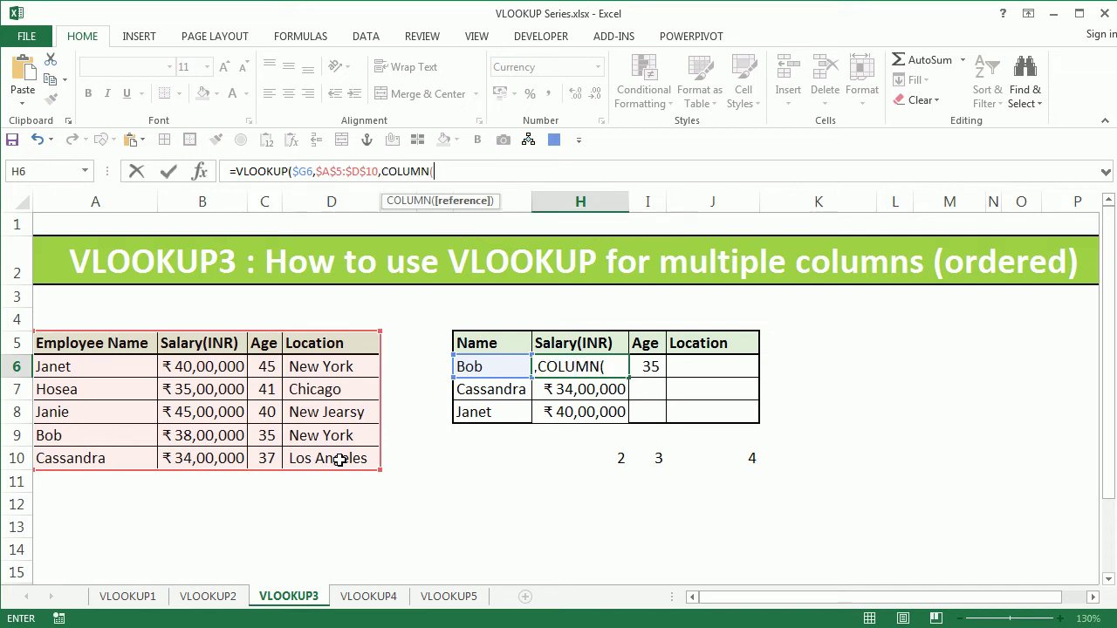
click(209, 348)
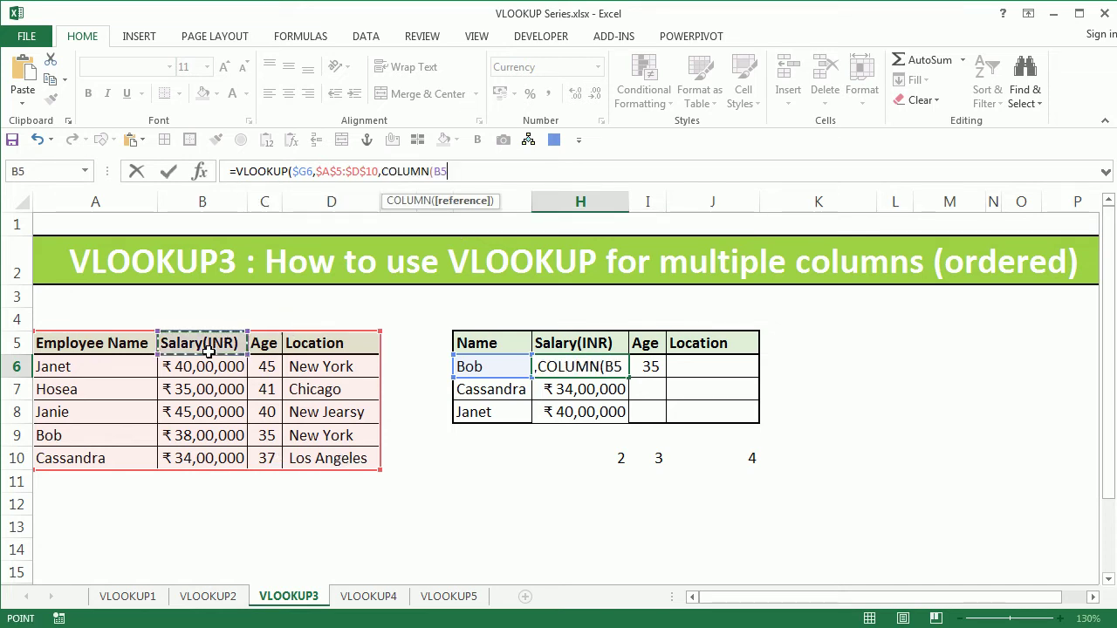
text())
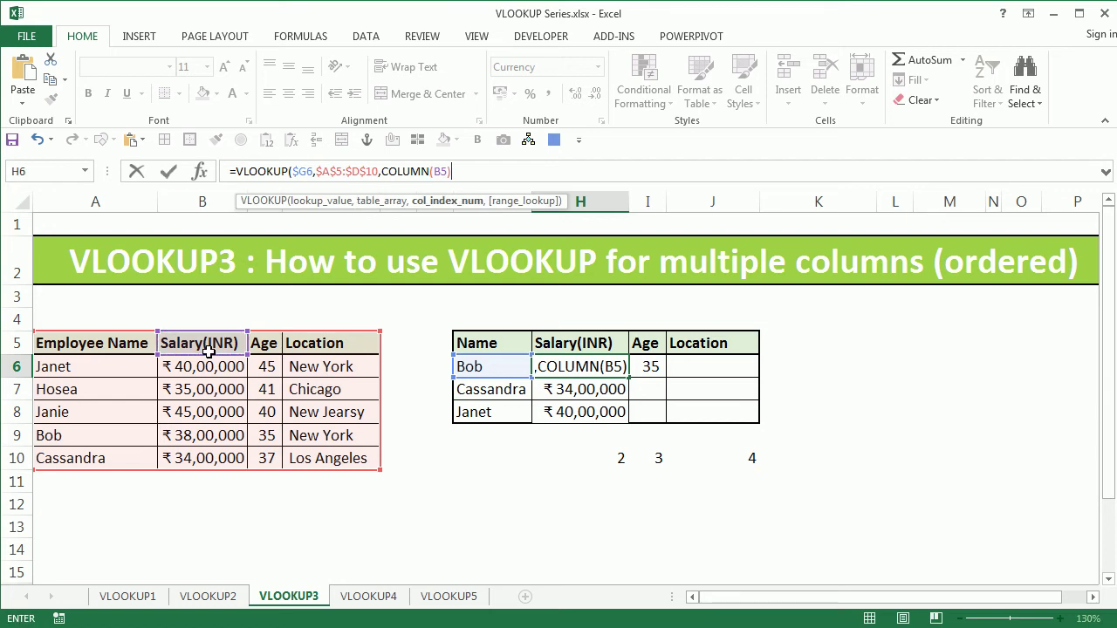
text(,)
key(Down)
key(Tab)
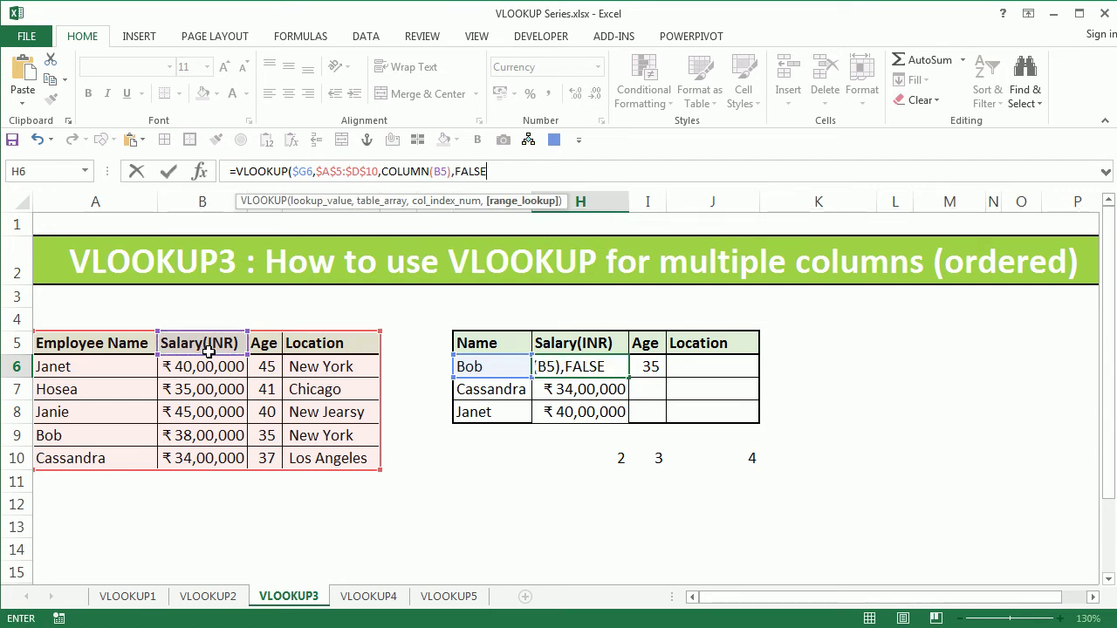
text())
key(Return)
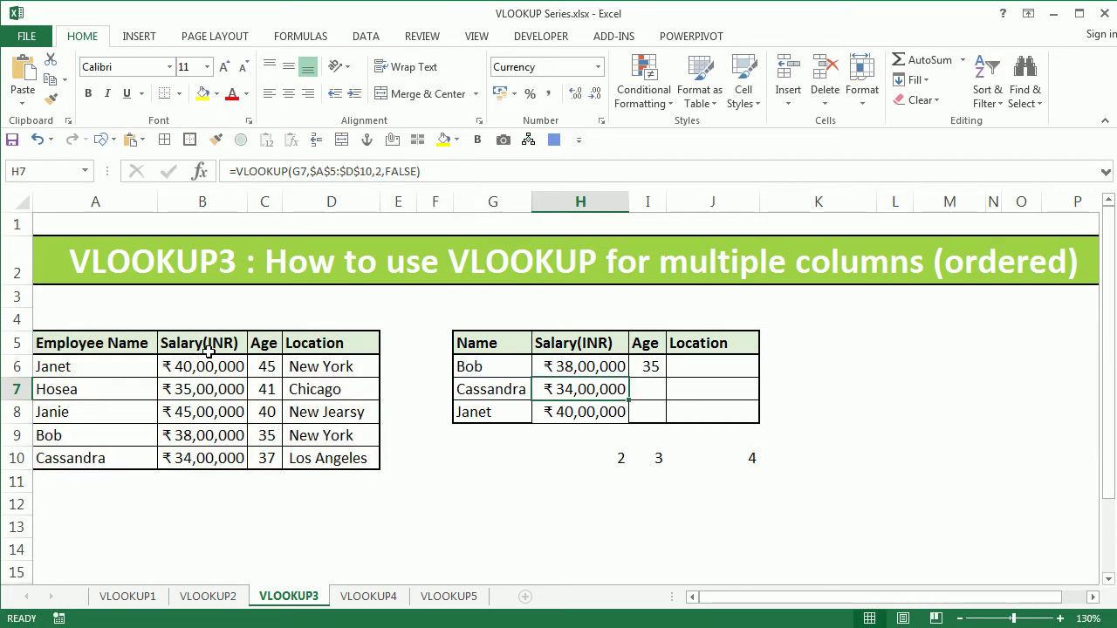
Fill H6's formula down to row 8 and across to J8 without formatting.
click(625, 372)
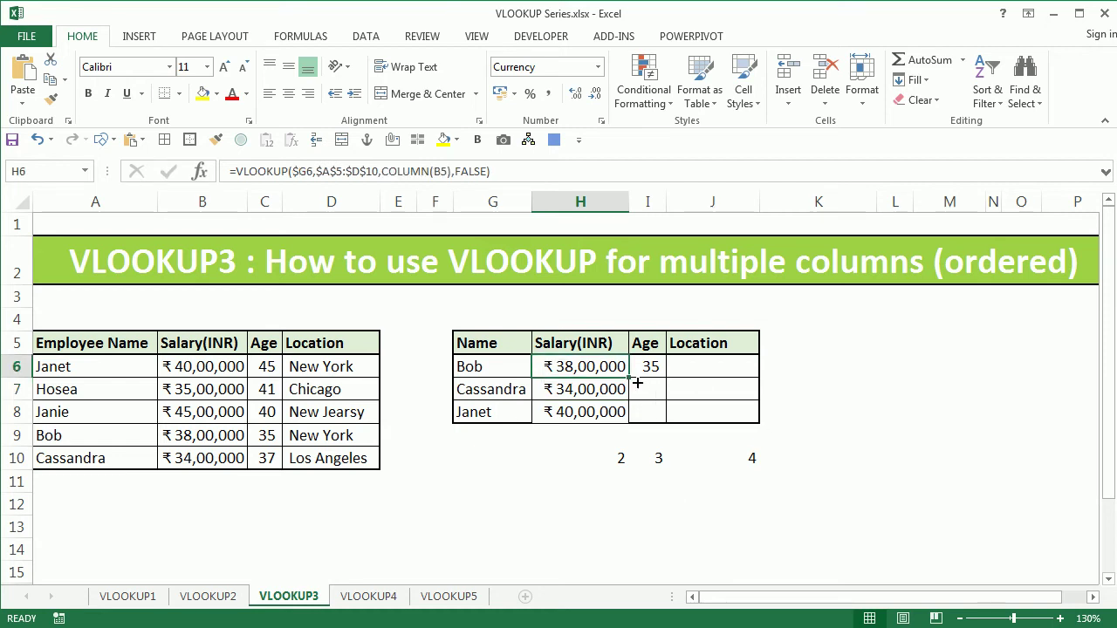
drag(638, 382, 632, 424)
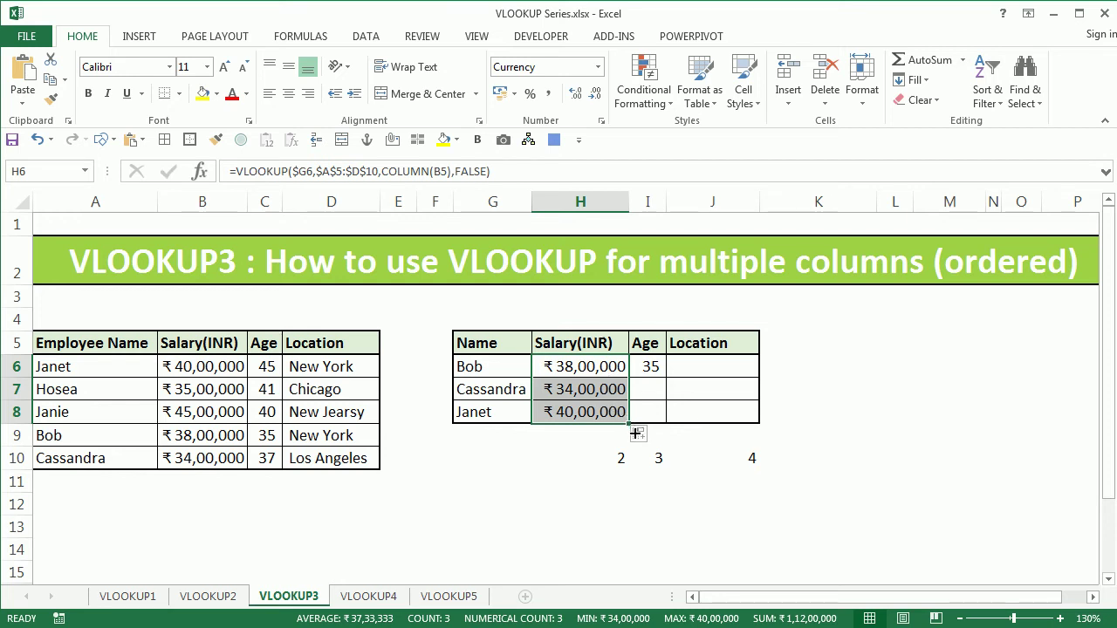
drag(637, 433, 757, 419)
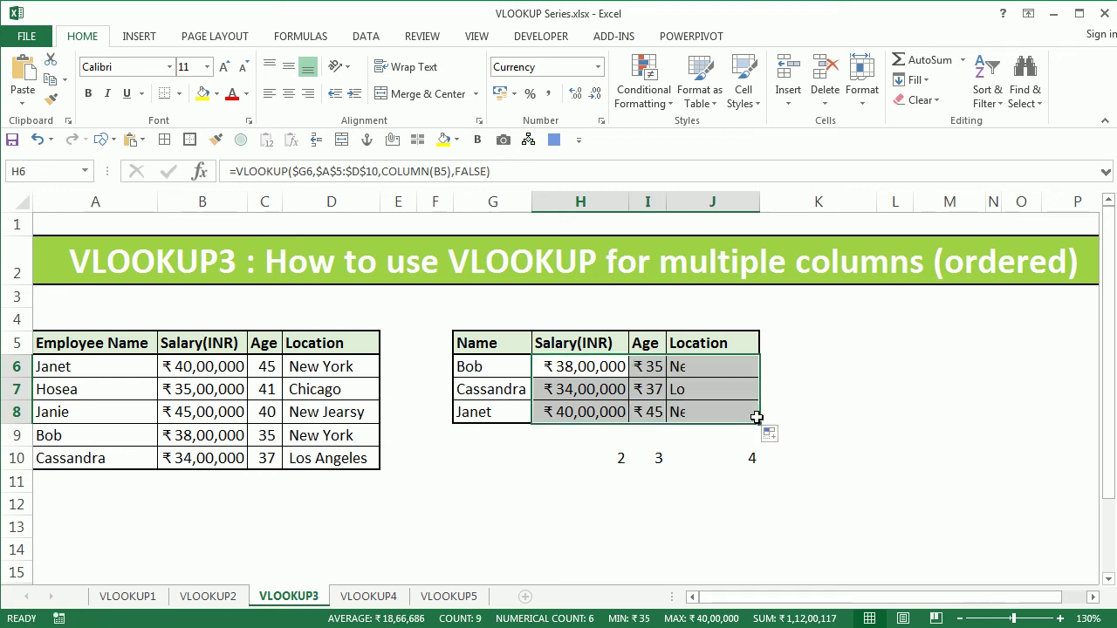
click(772, 434)
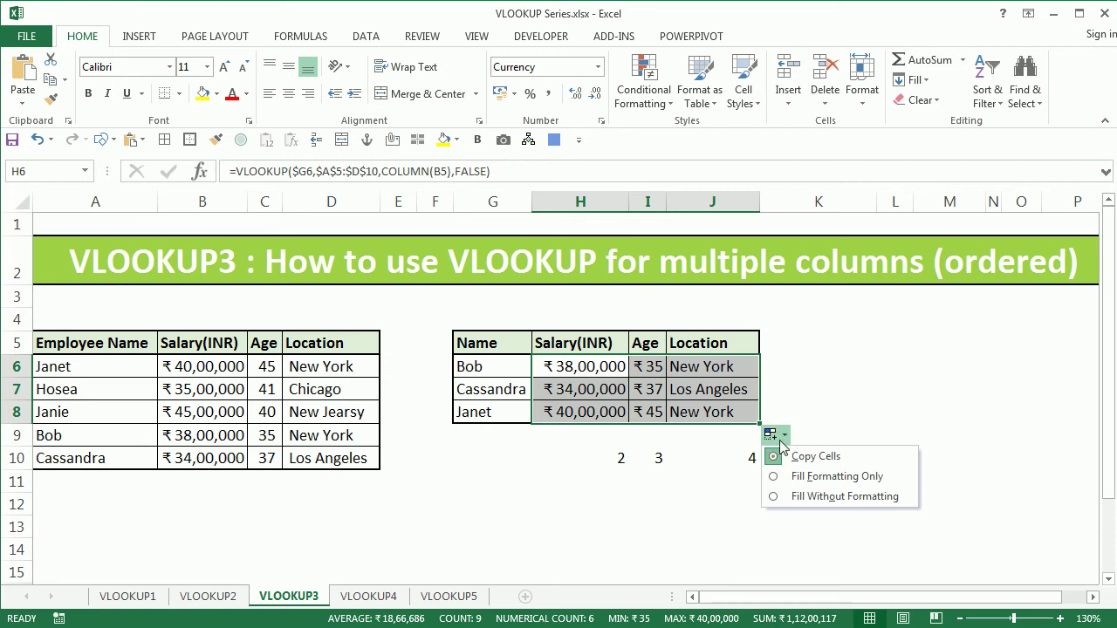
click(826, 504)
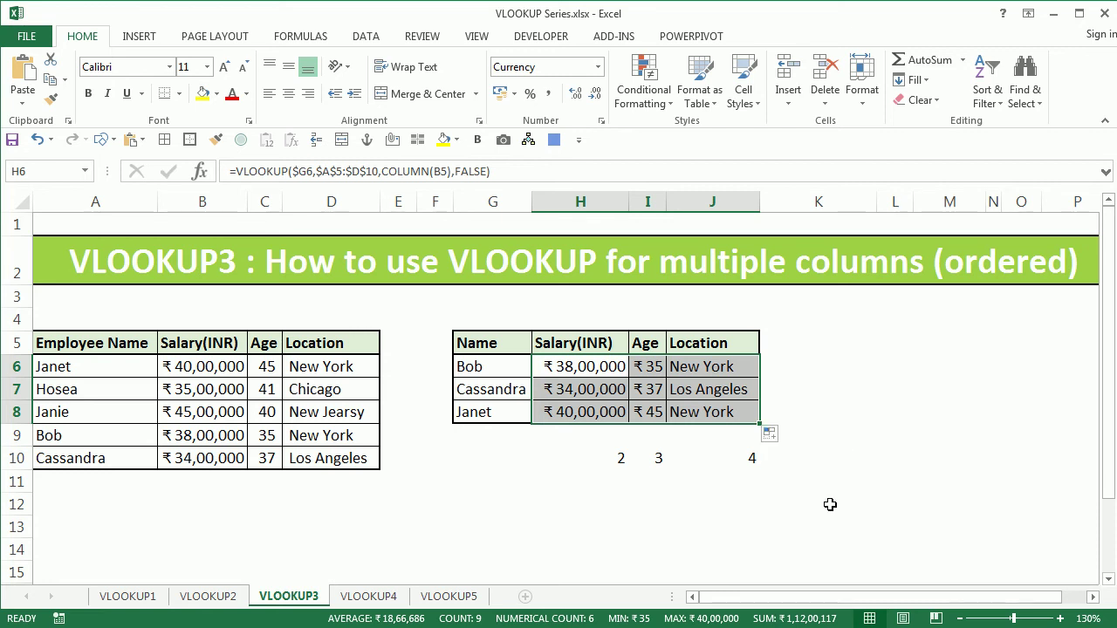
click(578, 410)
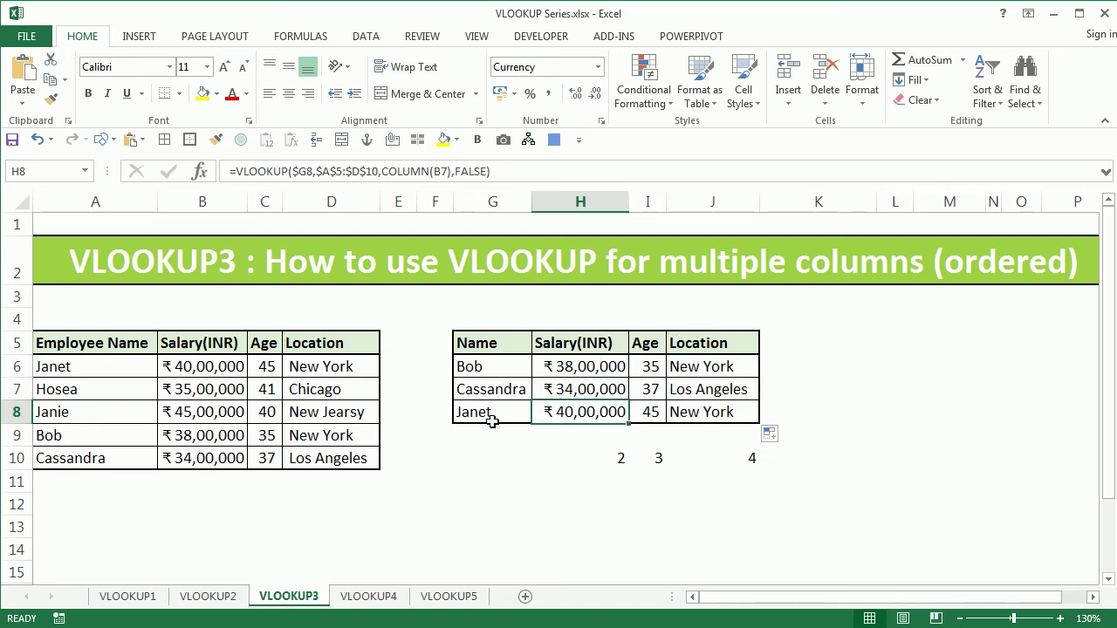
click(602, 369)
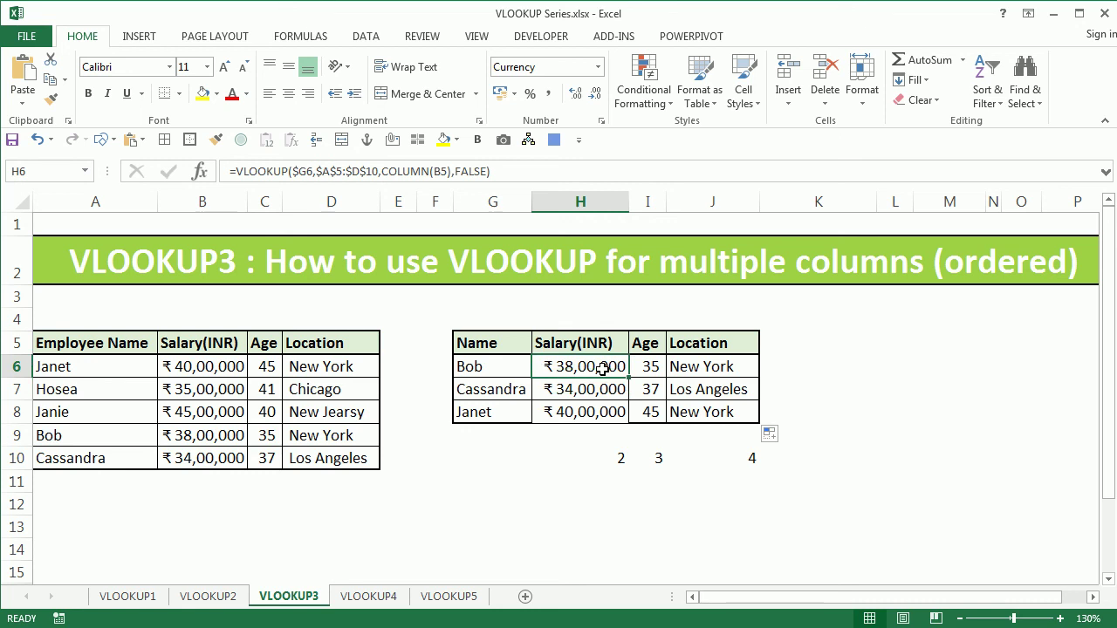
Show H10's =COLUMN(B5) formula in edit mode with the B5 reference highlighted.
click(585, 460)
double_click(585, 469)
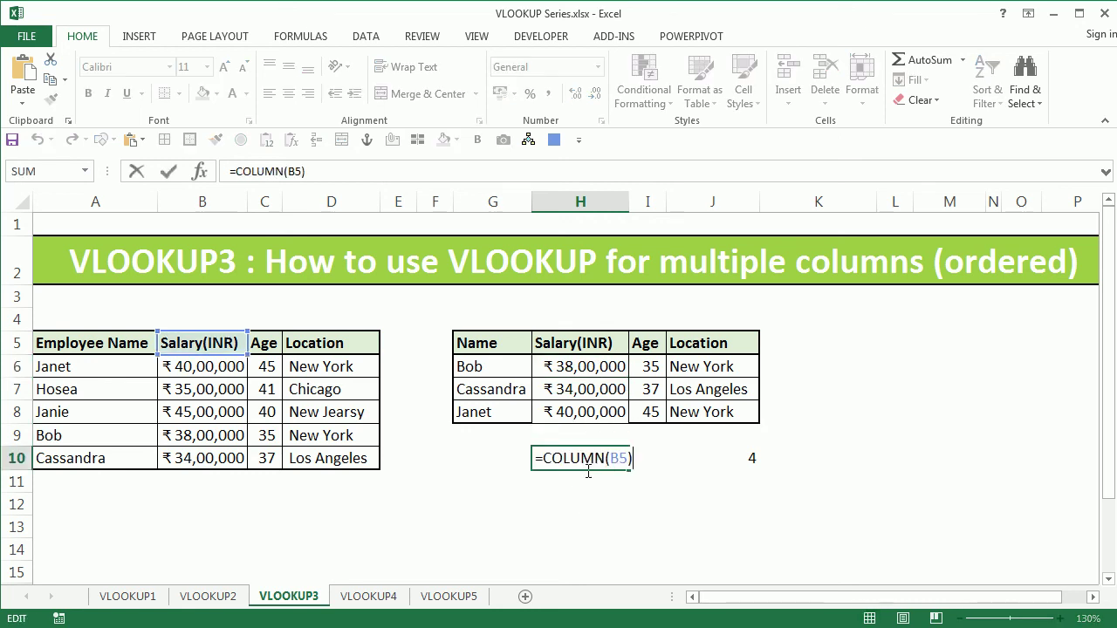